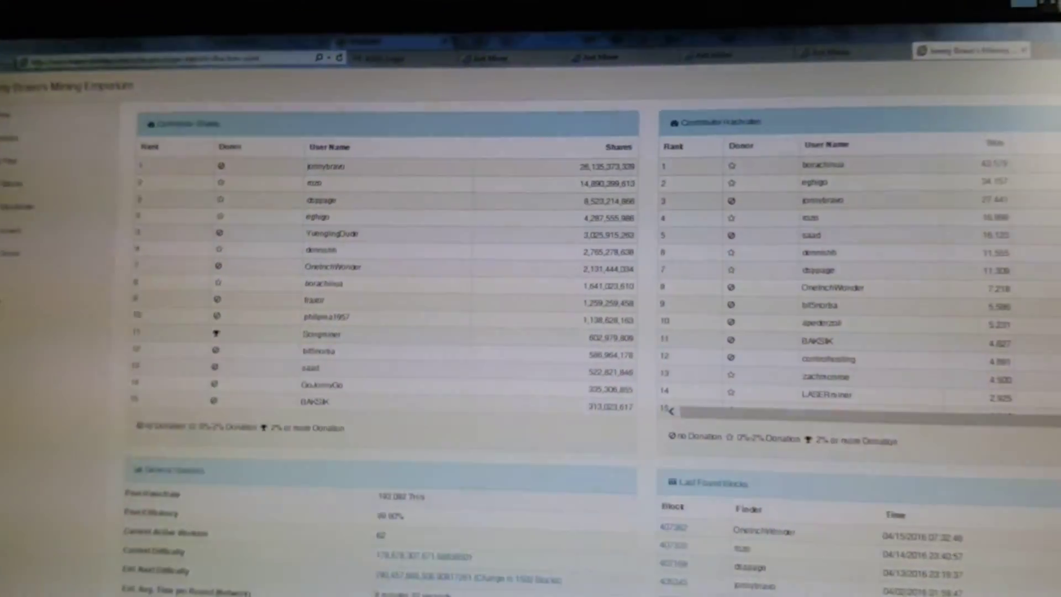
Switch from the Bravo Mining pool statistics page to the NiceHash tab
left_click(1009, 59)
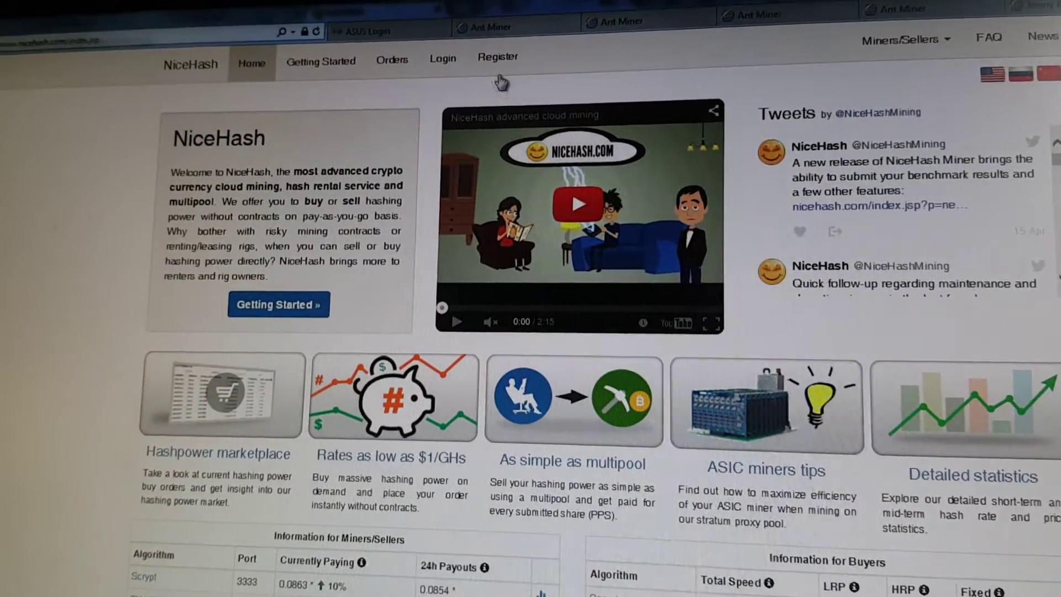
Visit the Register and Login pages, then open the live Orders marketplace
left_click(517, 69)
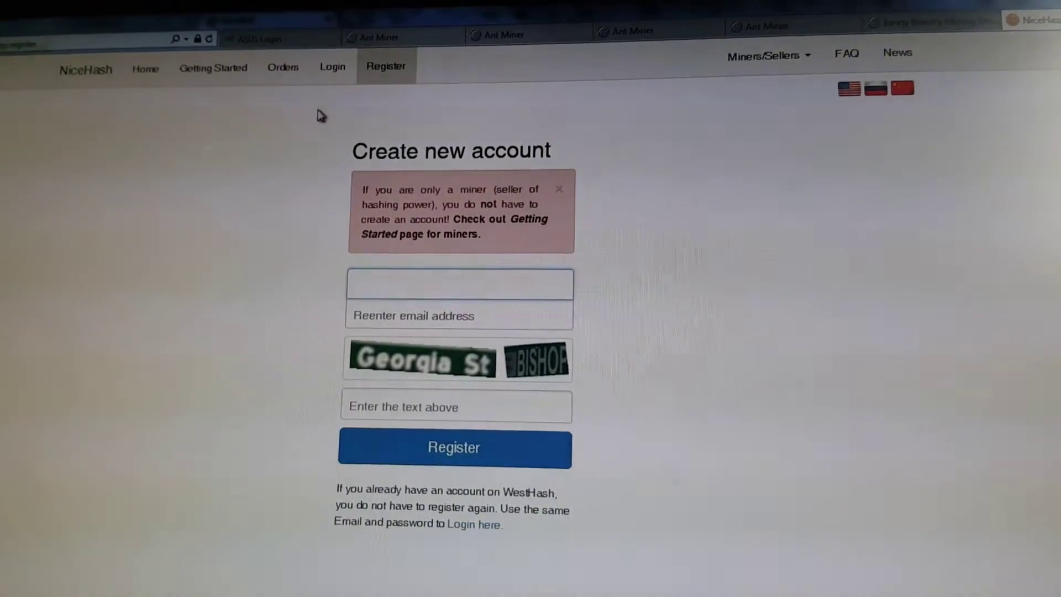
left_click(348, 75)
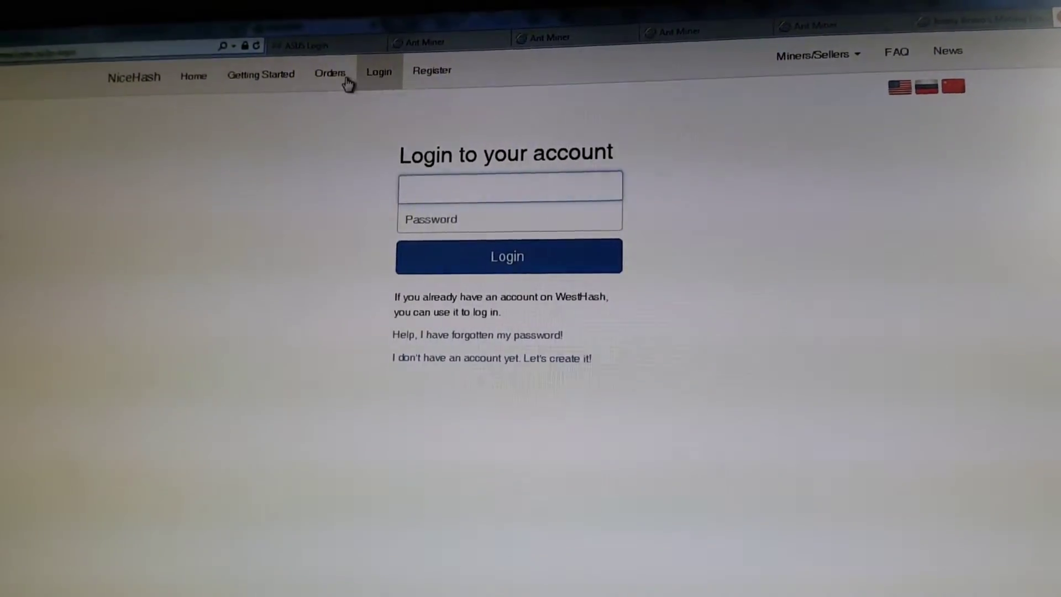
left_click(362, 83)
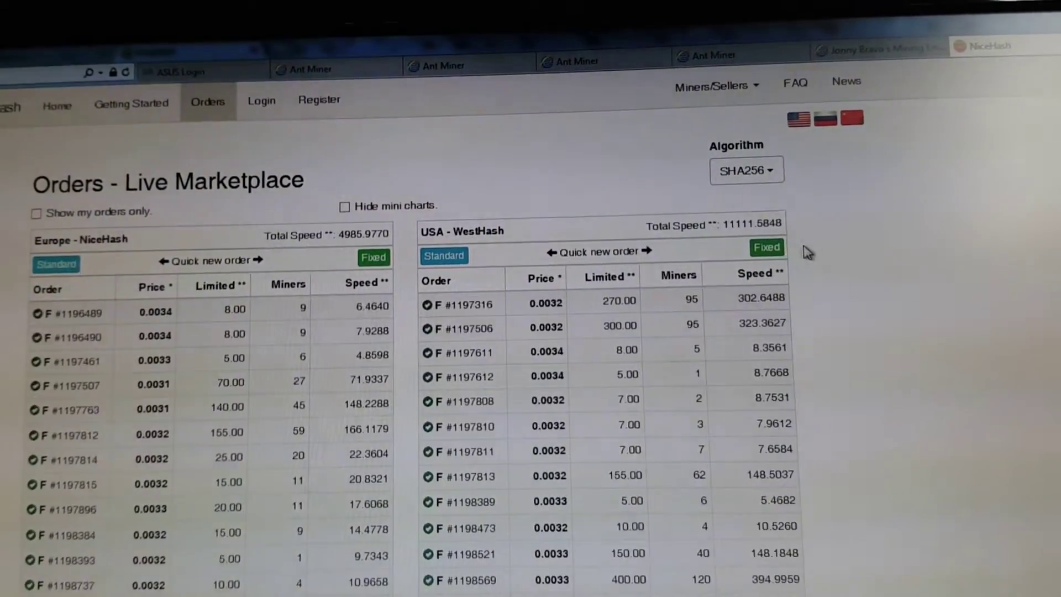
scroll(827, 318, "down", 3)
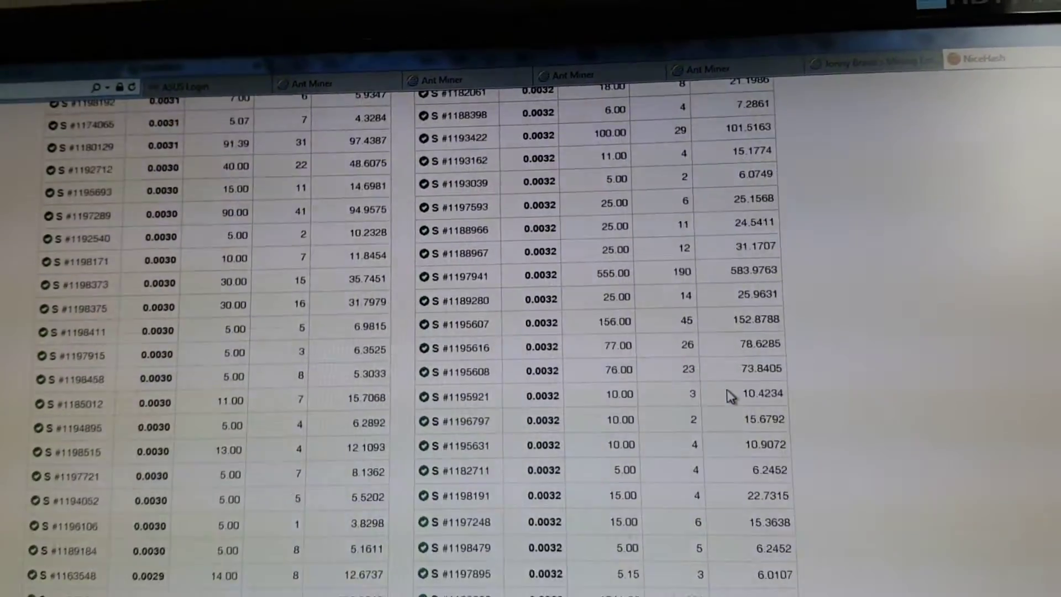
scroll(738, 404, "down", 3)
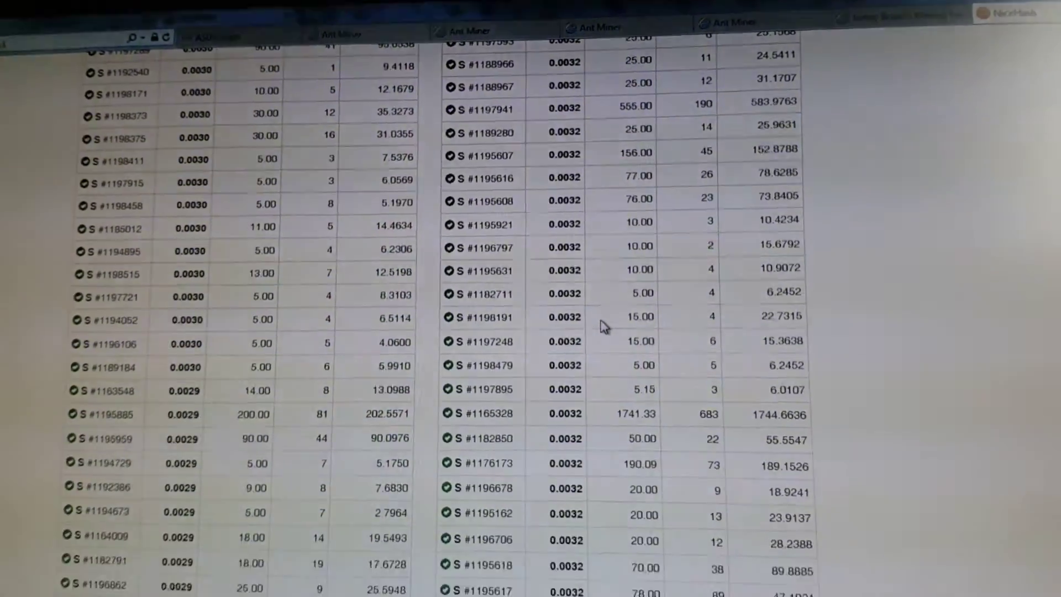
scroll(610, 365, "down", 3)
scroll(623, 249, "down", 3)
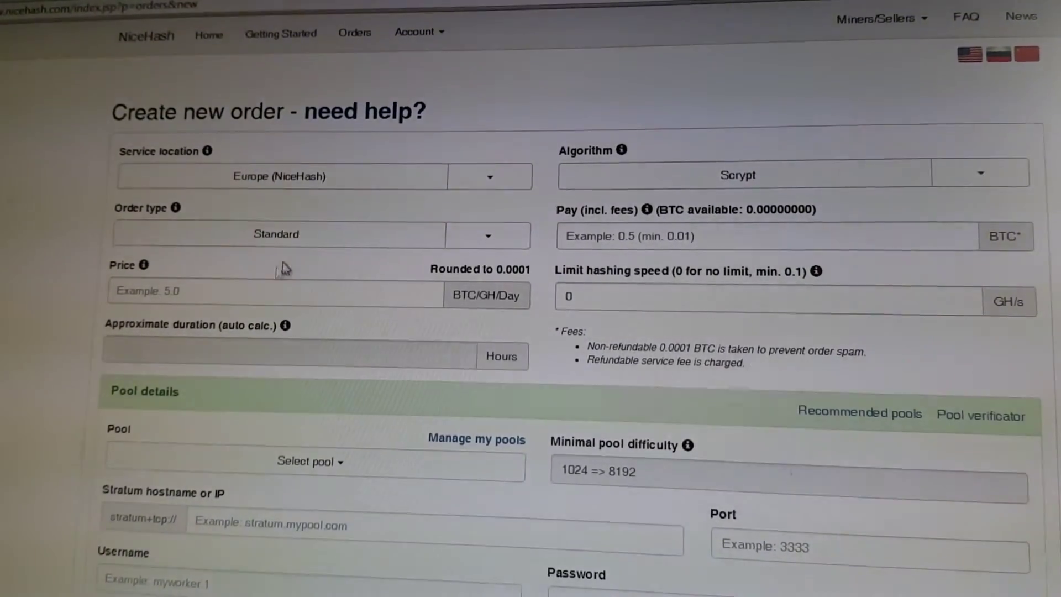
Enter the order price and set the hashing speed limit to 100 GH/s
left_click(253, 297)
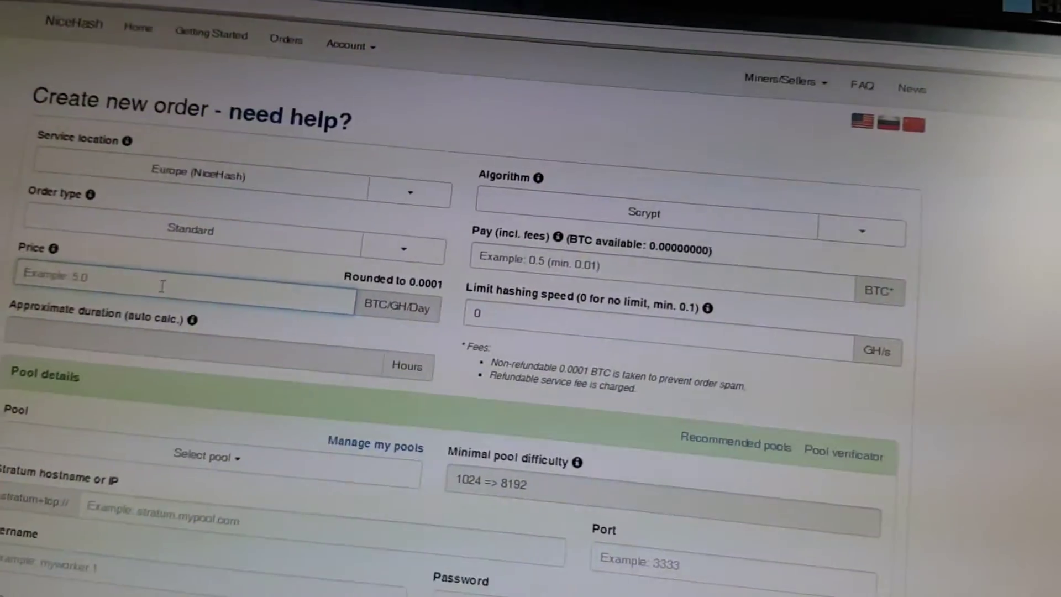
type("0.0032")
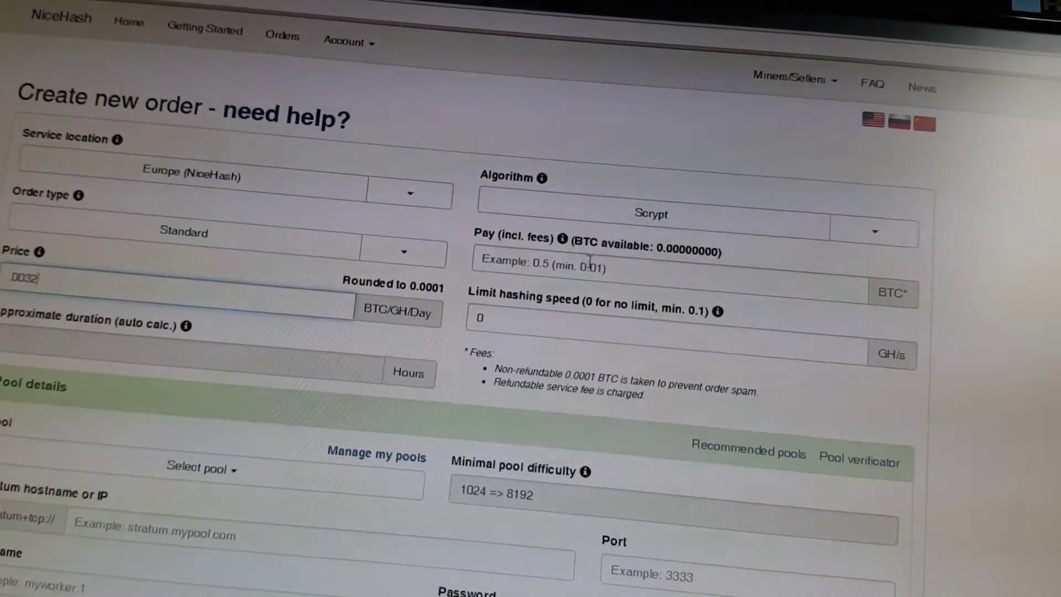
left_click(496, 316)
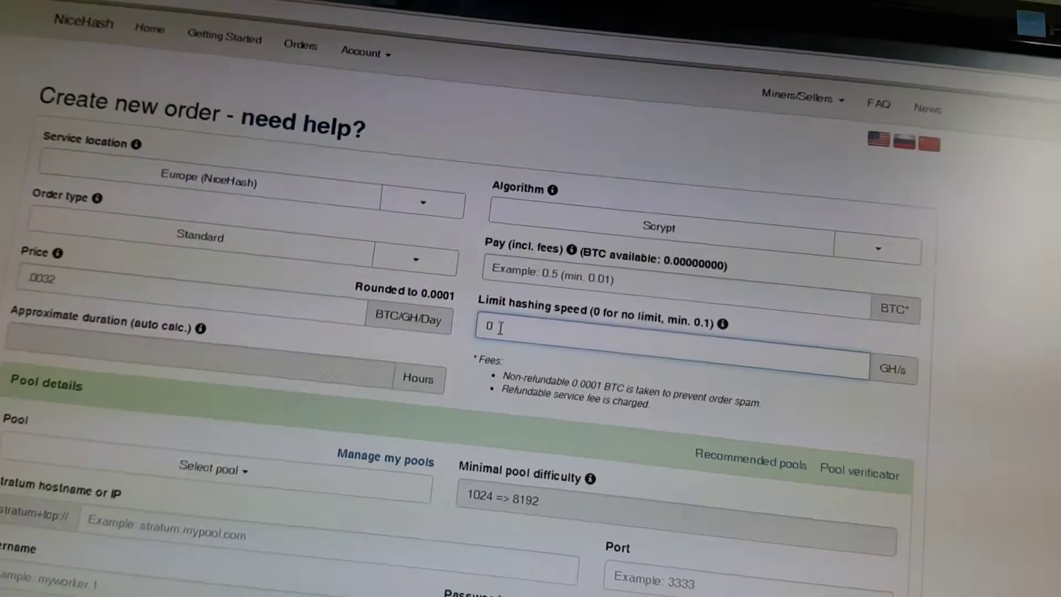
key("BackSpace")
type("100")
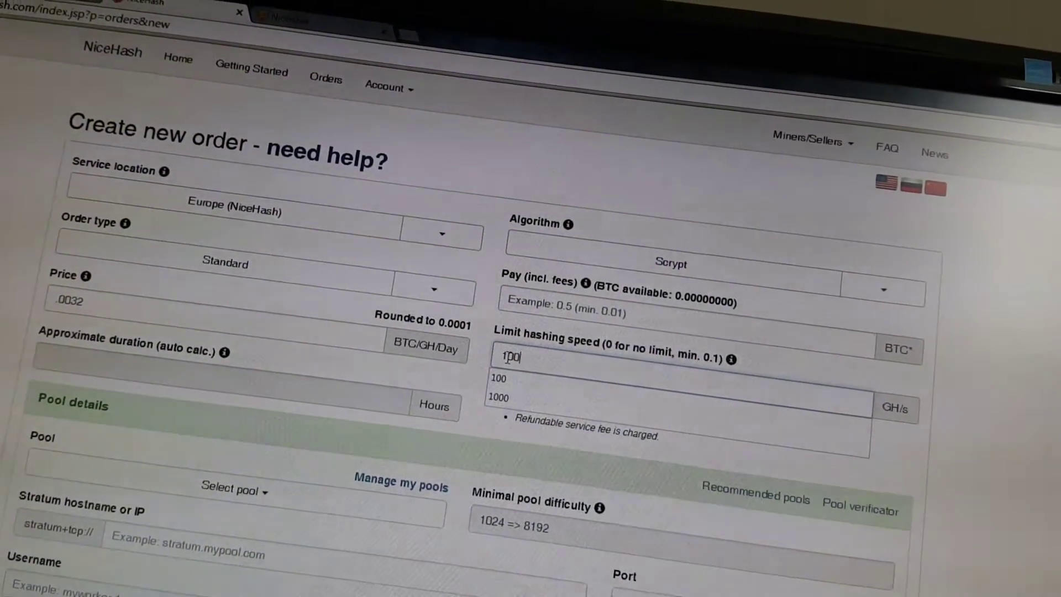
key("Return")
type("5")
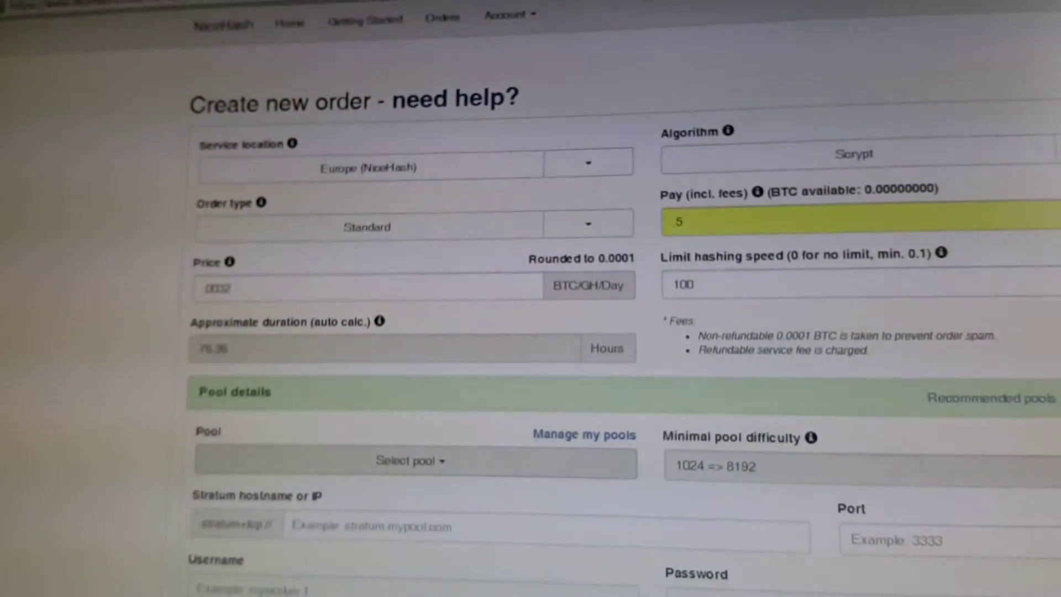
Open the Manage my pools page for pool setup
left_click(585, 435)
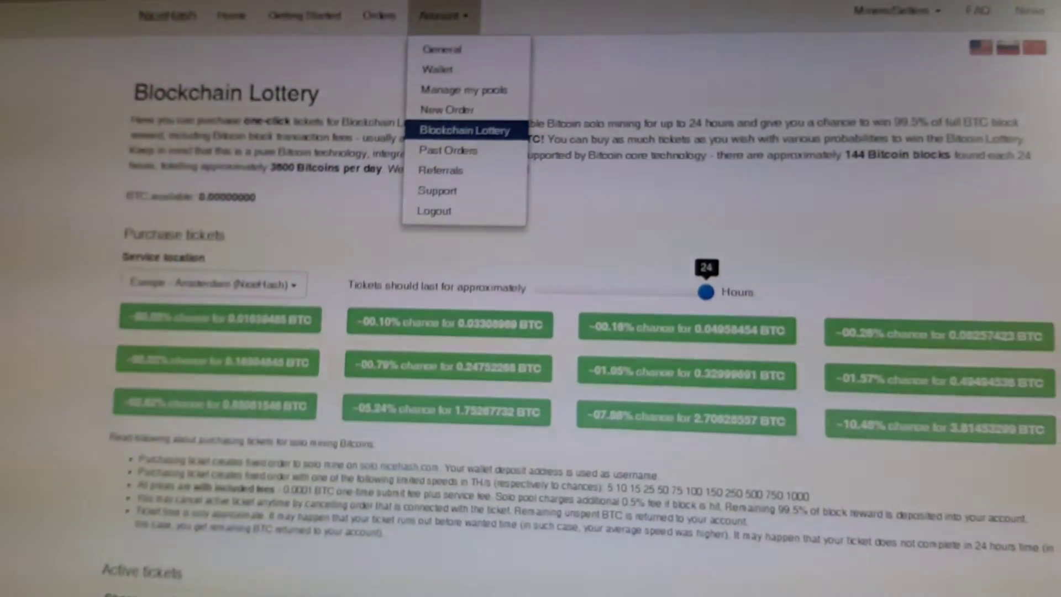
Close the Account dropdown menu
left_click(464, 130)
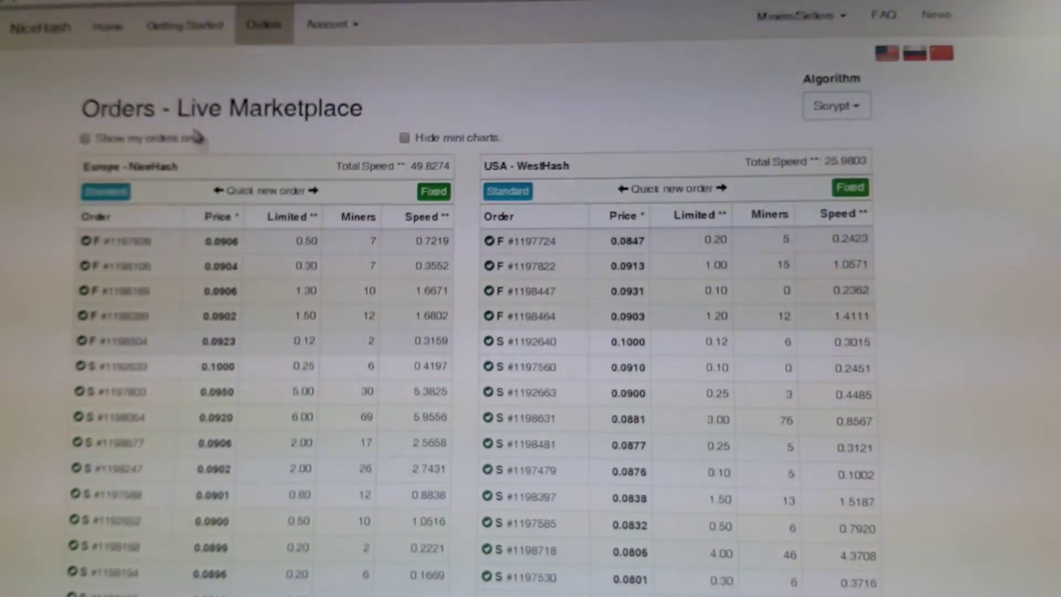
Open the Getting Started overview page
left_click(197, 35)
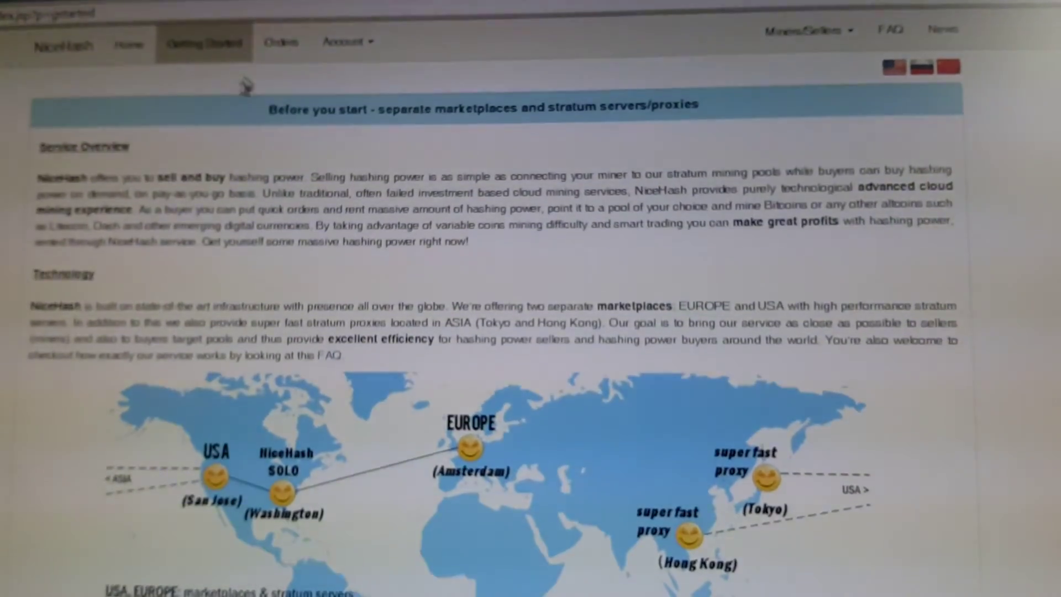